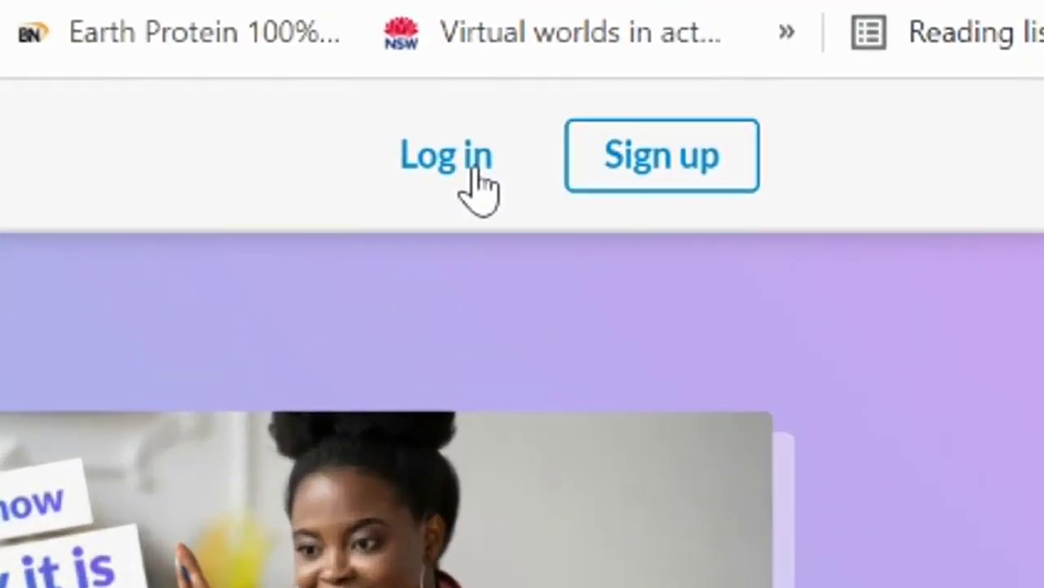
Step: Go to the WeVideo sign-in page to log in
click(475, 181)
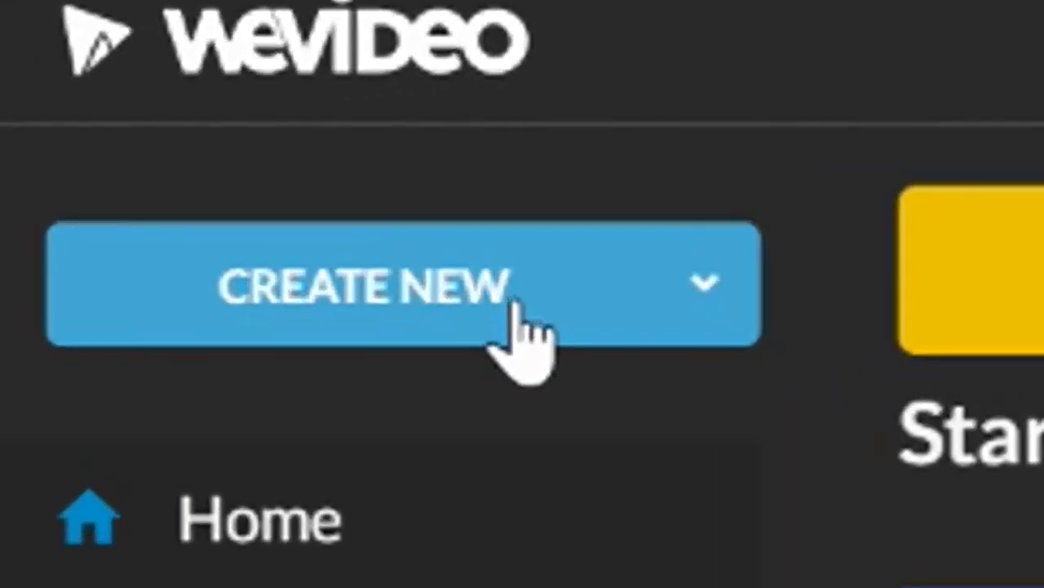
Step: Create a new Video in the To Bee or Not to Bee project and start editing
click(90, 153)
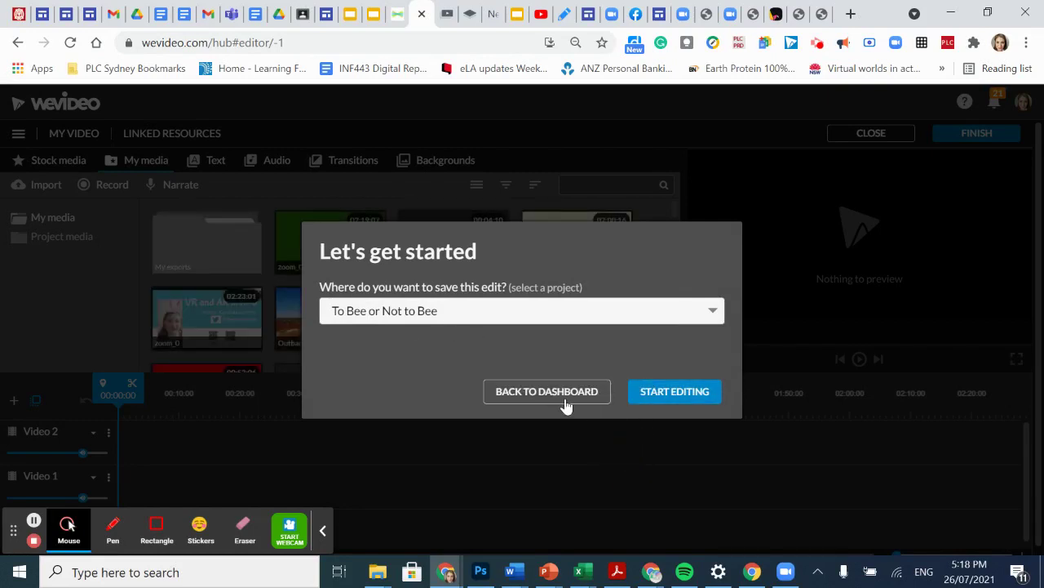
click(667, 393)
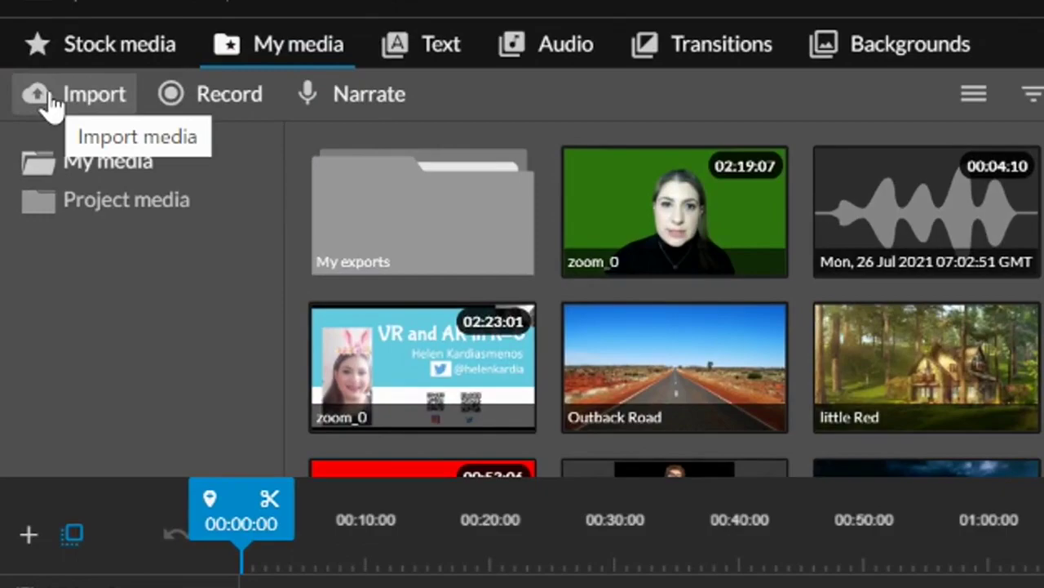
Step: Import the zoom_0 green-screen recording from the Zoom recording folder
click(50, 102)
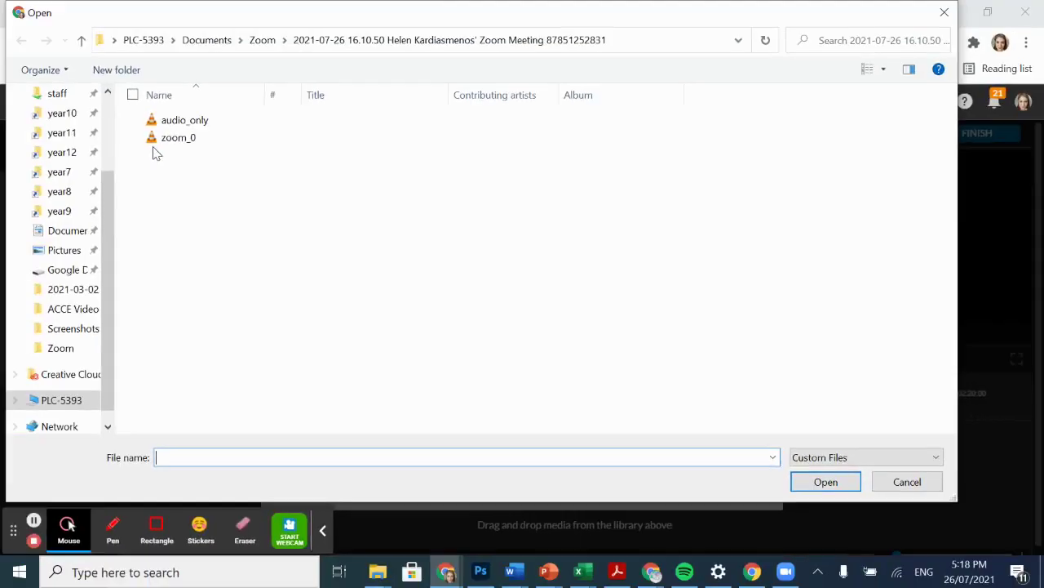
click(171, 137)
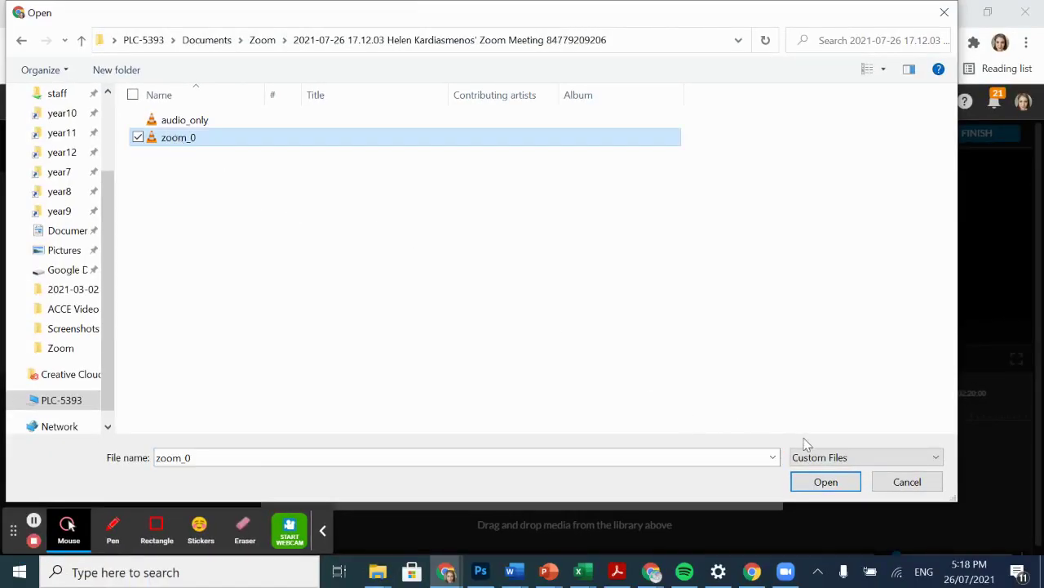
click(805, 477)
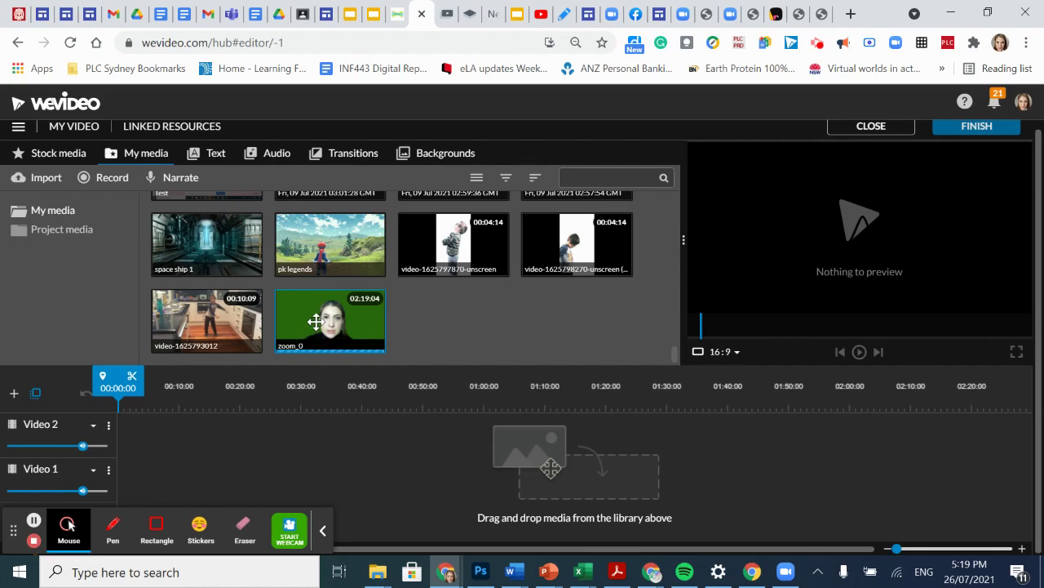
Step: Put zoom_0 on the timeline, move it to Video 2, and scrub to preview it
mouse_move(315, 321)
mouse_down()
mouse_move(153, 483)
mouse_move(137, 482)
mouse_up()
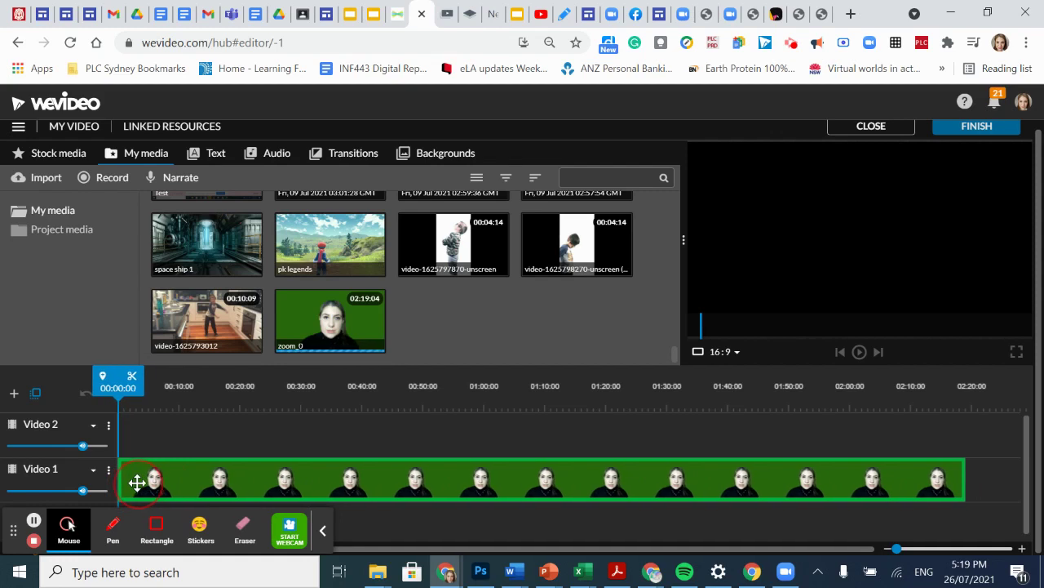
mouse_move(137, 482)
mouse_down()
mouse_move(150, 485)
mouse_move(128, 436)
mouse_up()
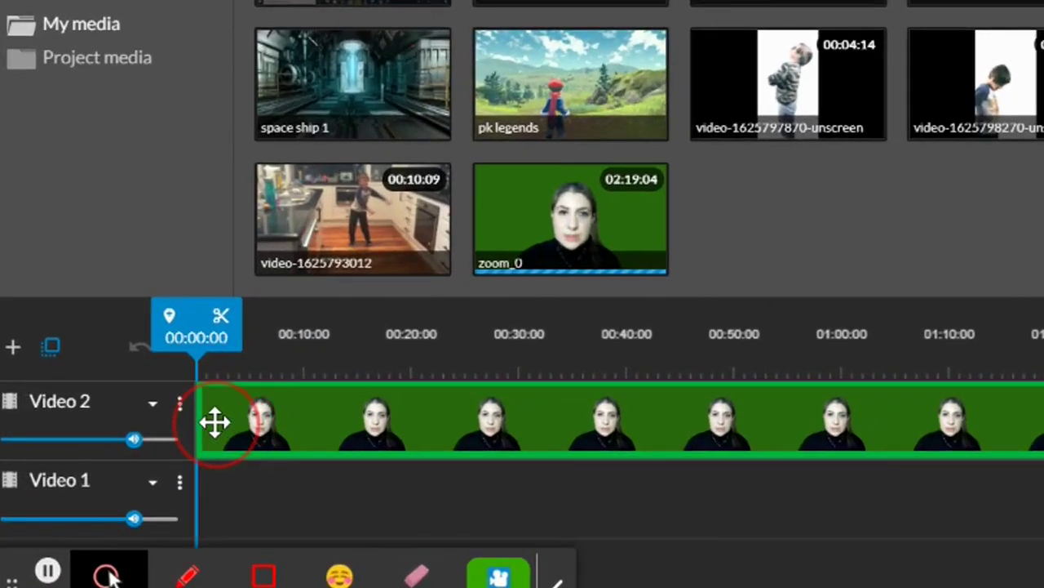
drag(214, 422, 216, 421)
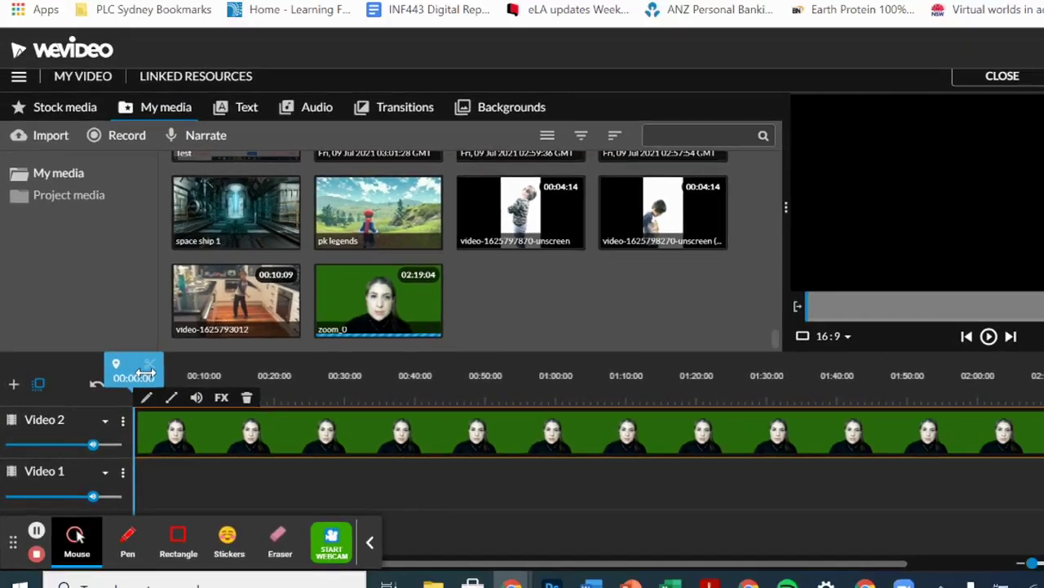
mouse_move(145, 373)
mouse_down()
mouse_move(273, 385)
mouse_move(91, 378)
mouse_up()
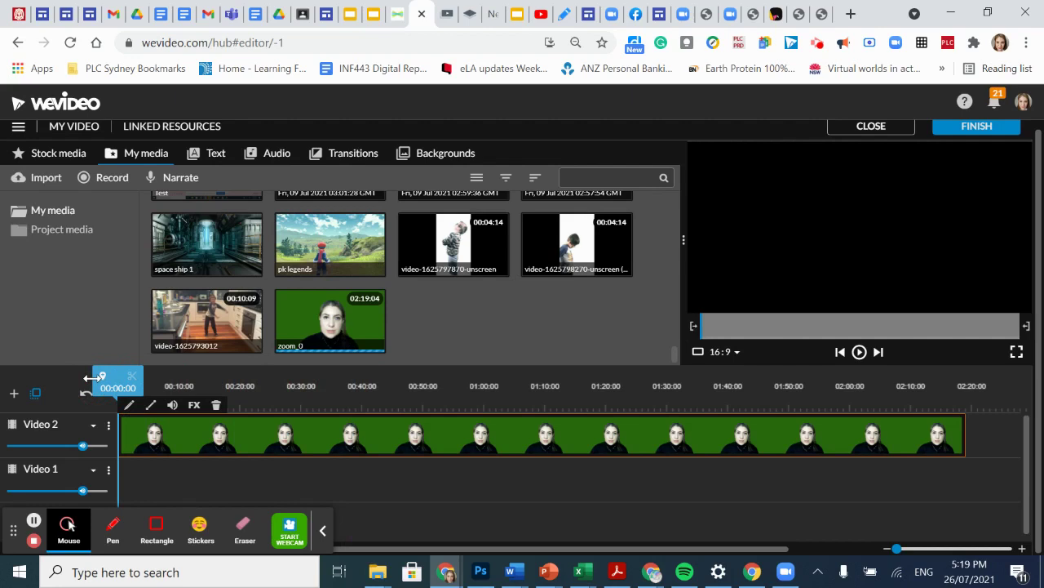
drag(91, 378, 138, 381)
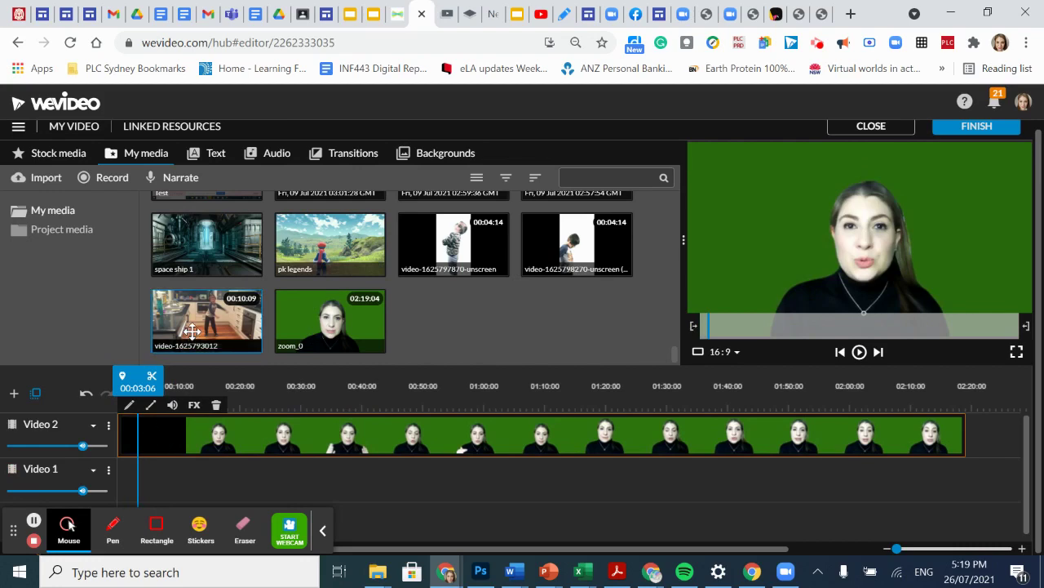
Step: Add the munchkin land background from My media to the Video 1 track
scroll(330, 322, up, 5)
scroll(427, 274, up, 5)
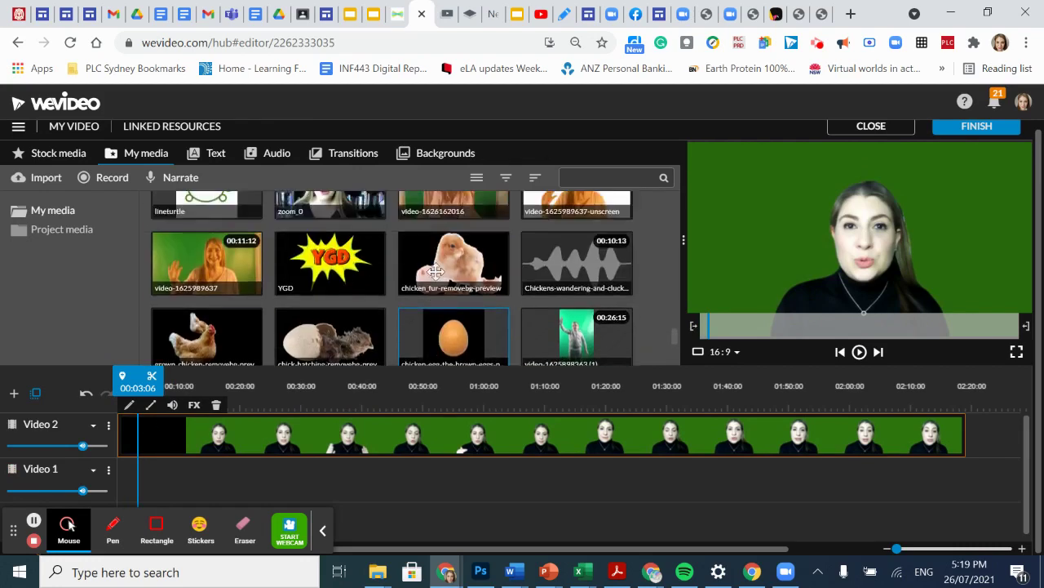
scroll(530, 244, up, 5)
click(569, 217)
drag(568, 217, 141, 482)
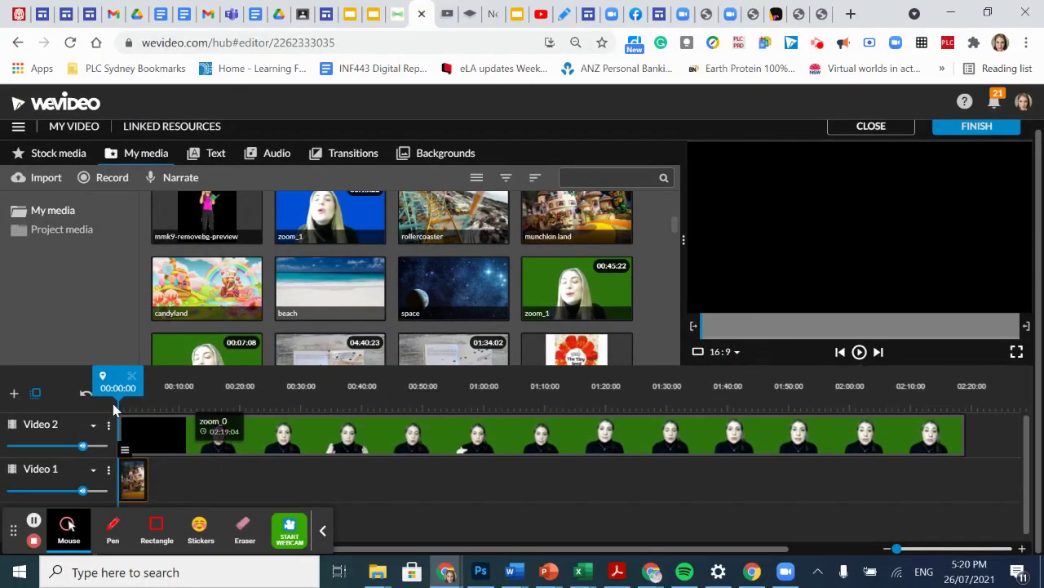
mouse_move(119, 382)
mouse_down()
mouse_move(175, 379)
mouse_move(122, 379)
mouse_up()
Step: Shift the zoom_0 clip later on Video 2 and move the short Video 1 clip right
click(204, 439)
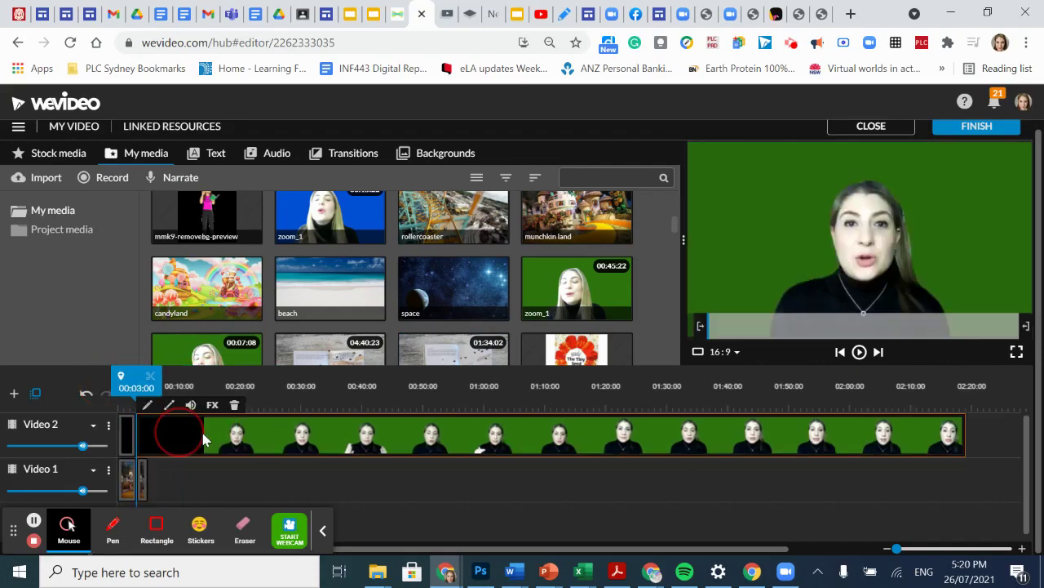
drag(204, 439, 299, 422)
drag(249, 380, 82, 387)
drag(144, 479, 210, 474)
drag(206, 405, 118, 400)
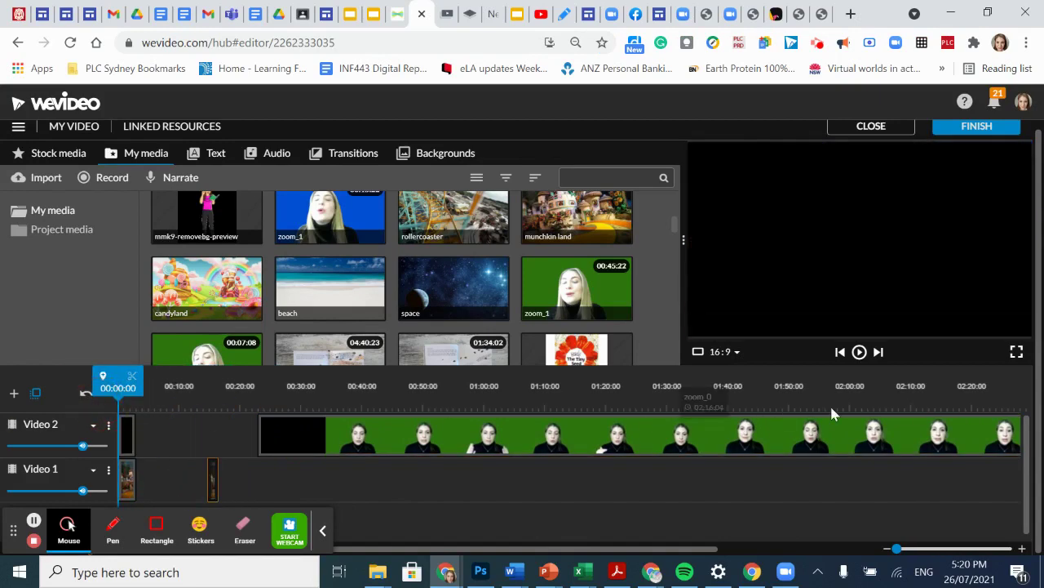
Step: Play and scrub the timeline to check the new clip arrangement
click(859, 351)
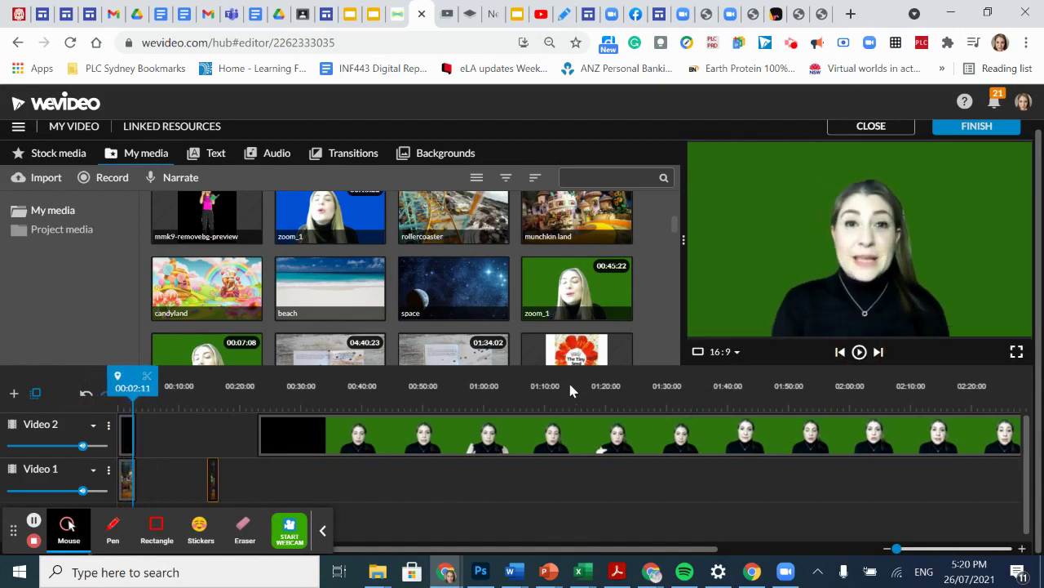
drag(132, 380, 119, 381)
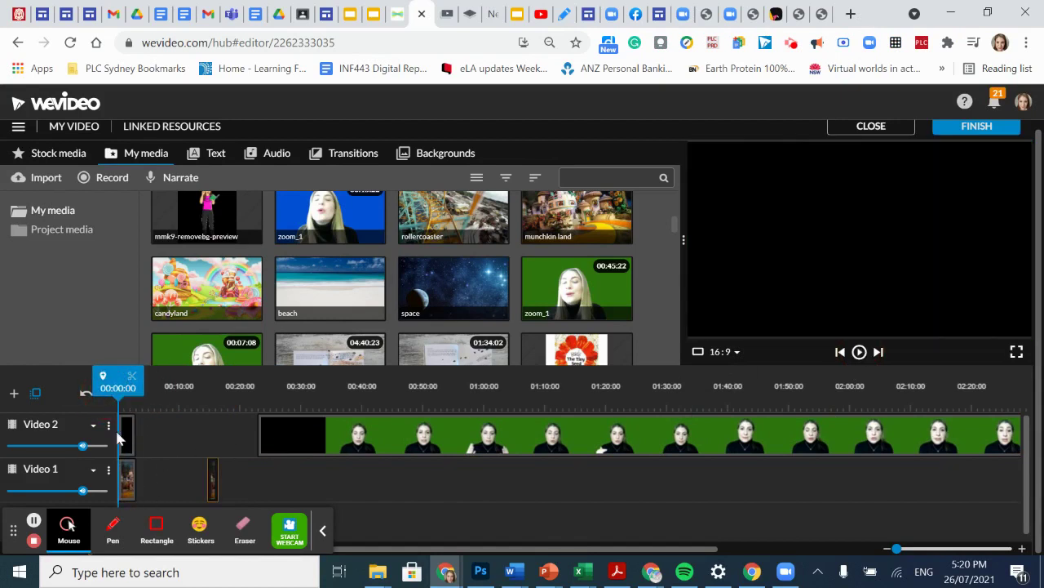
drag(120, 422, 124, 423)
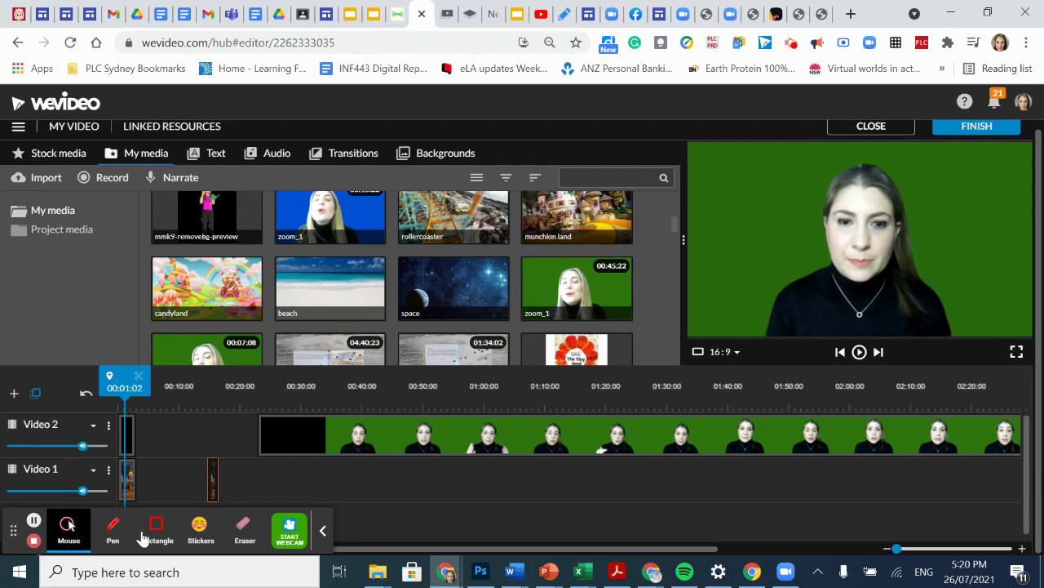
drag(122, 388, 115, 389)
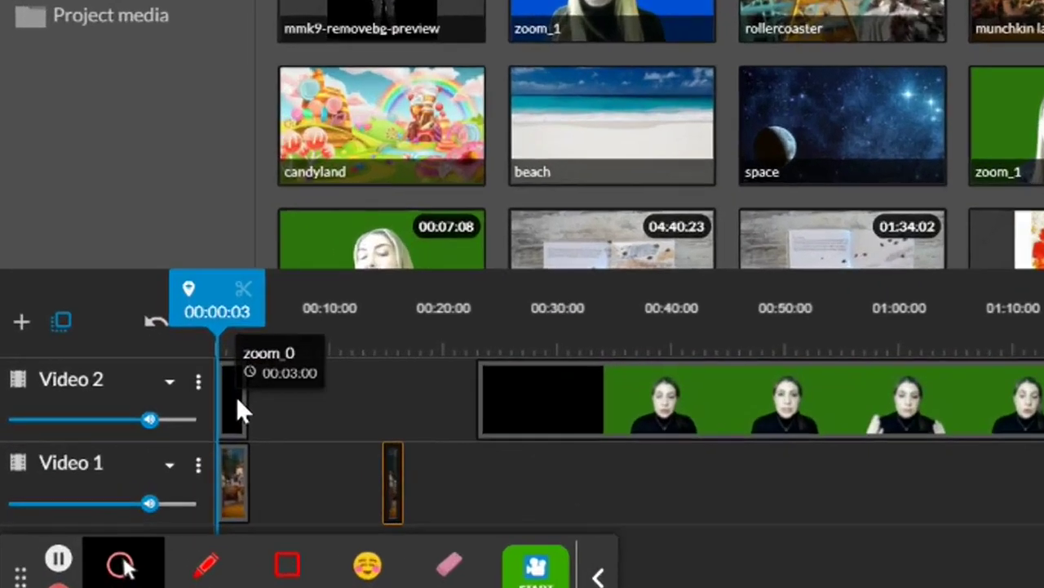
click(129, 433)
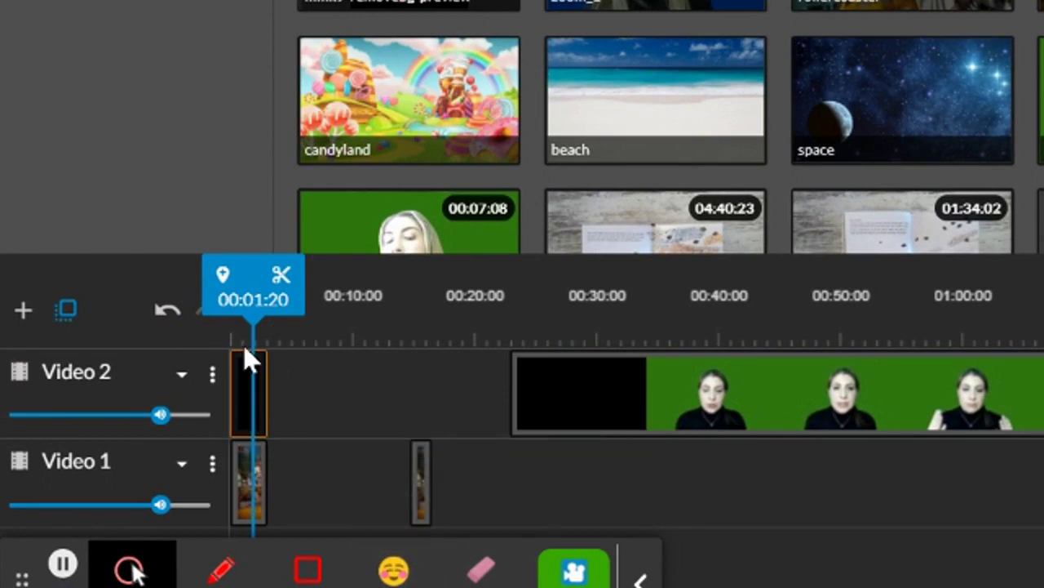
Step: Open the Video 2 zoom_0 clip in the clip editor, showing default Transform values
double_click(245, 395)
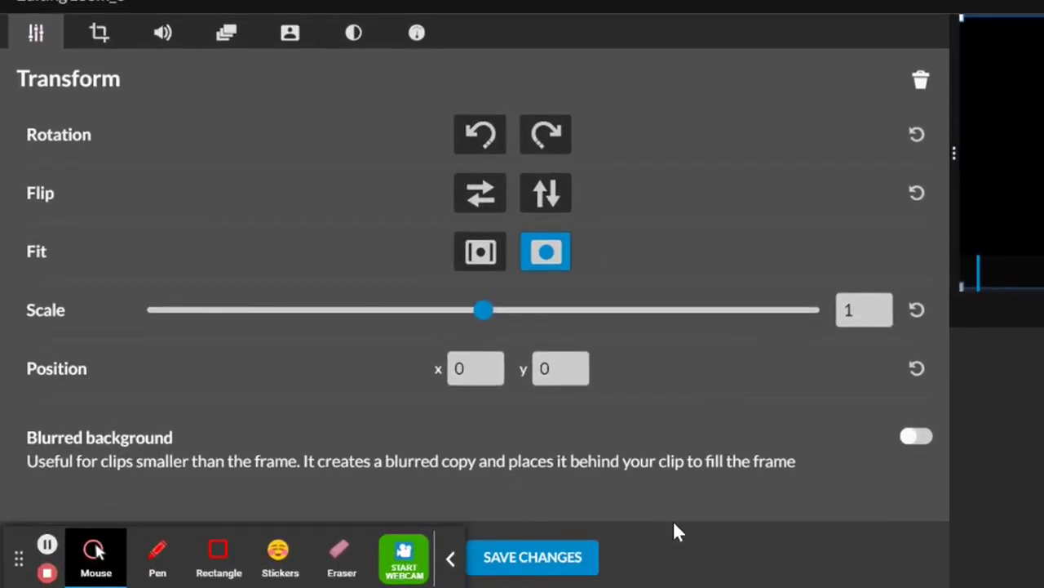
click(501, 558)
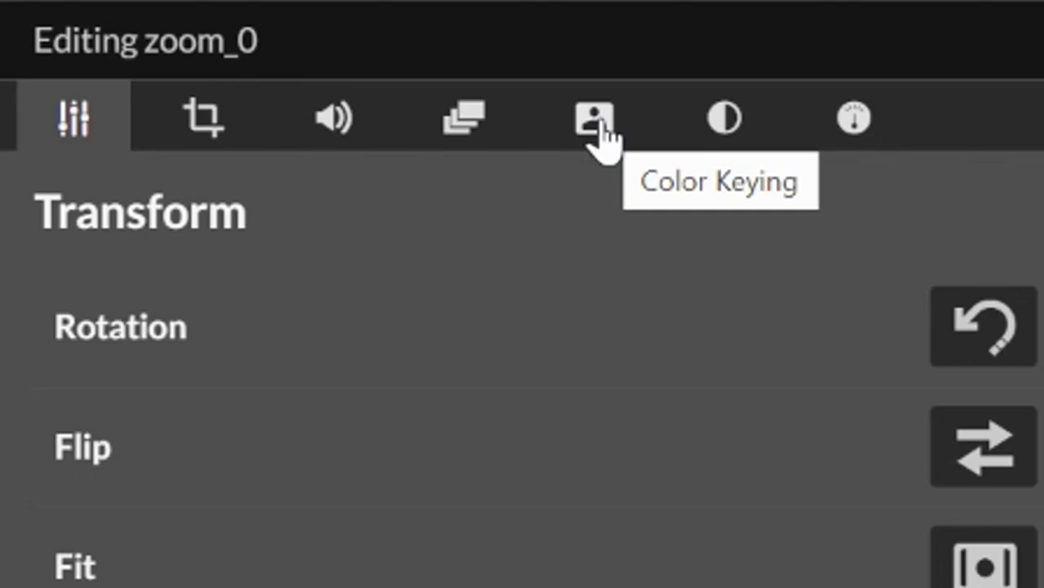
Step: Key out zoom_0's green backdrop (2a690d) with the Color Keying eyedropper and save
click(602, 138)
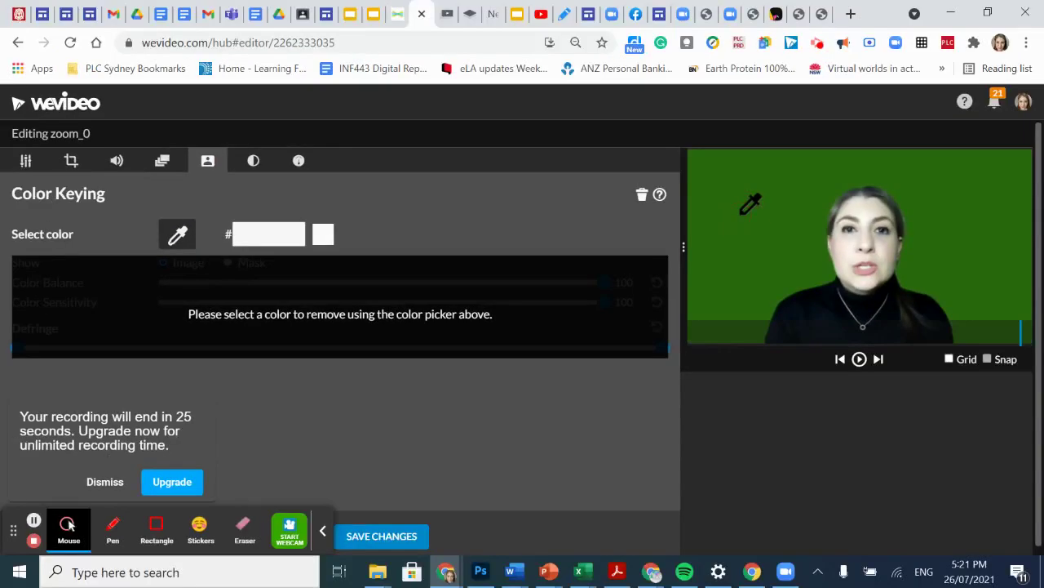
click(739, 216)
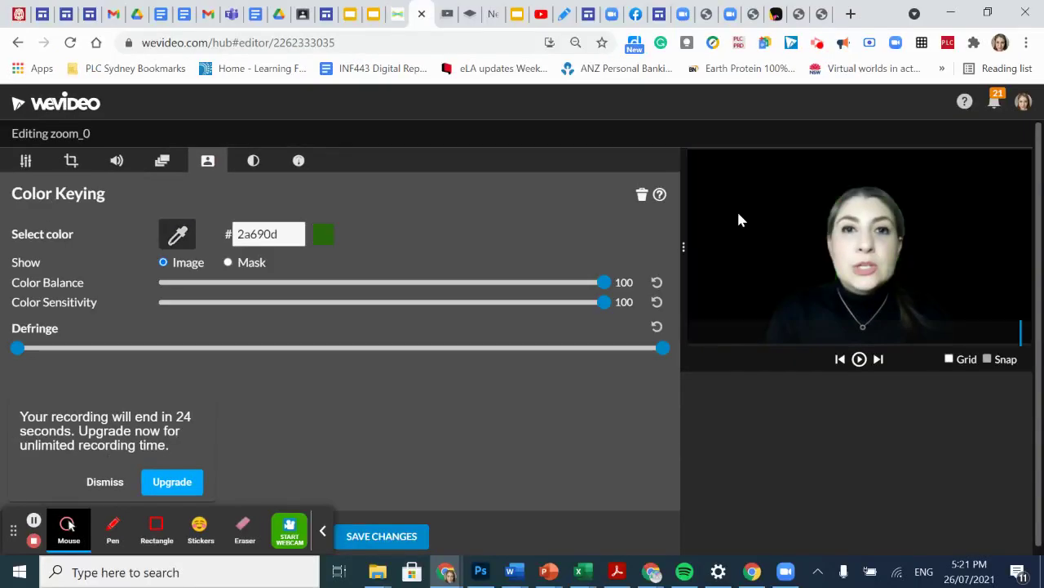
click(378, 537)
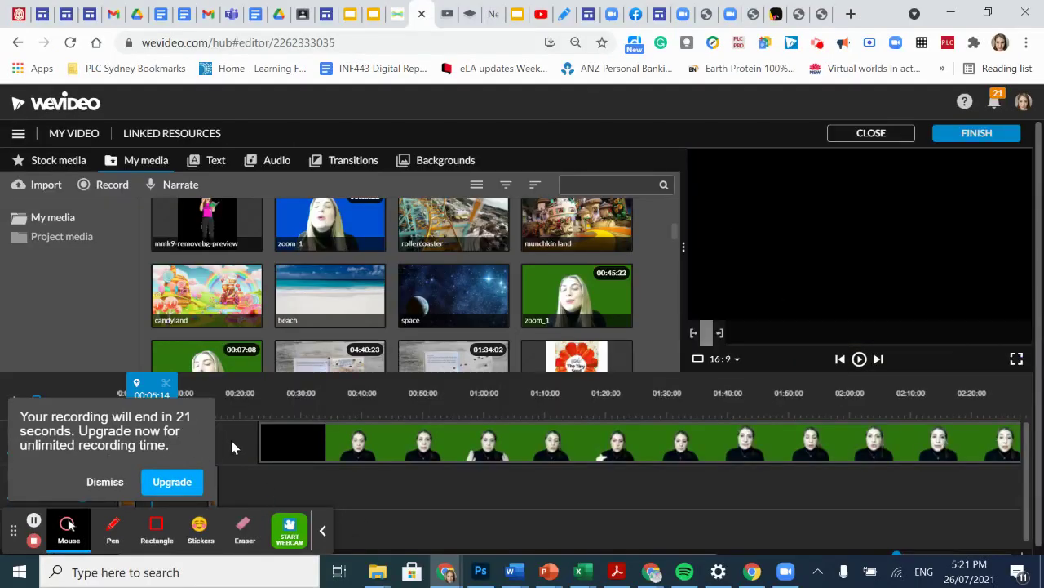
drag(151, 384, 110, 383)
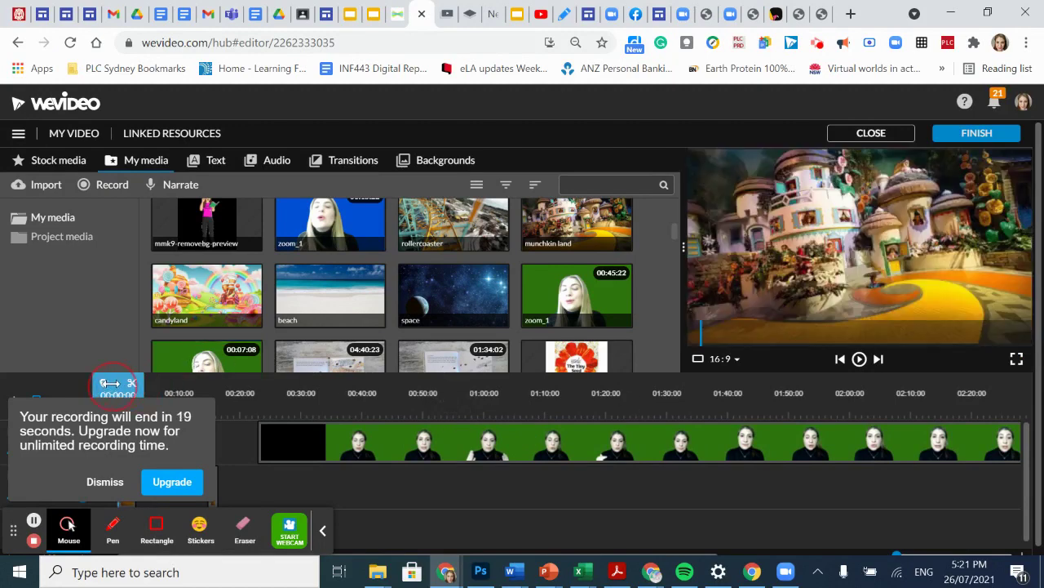
click(859, 359)
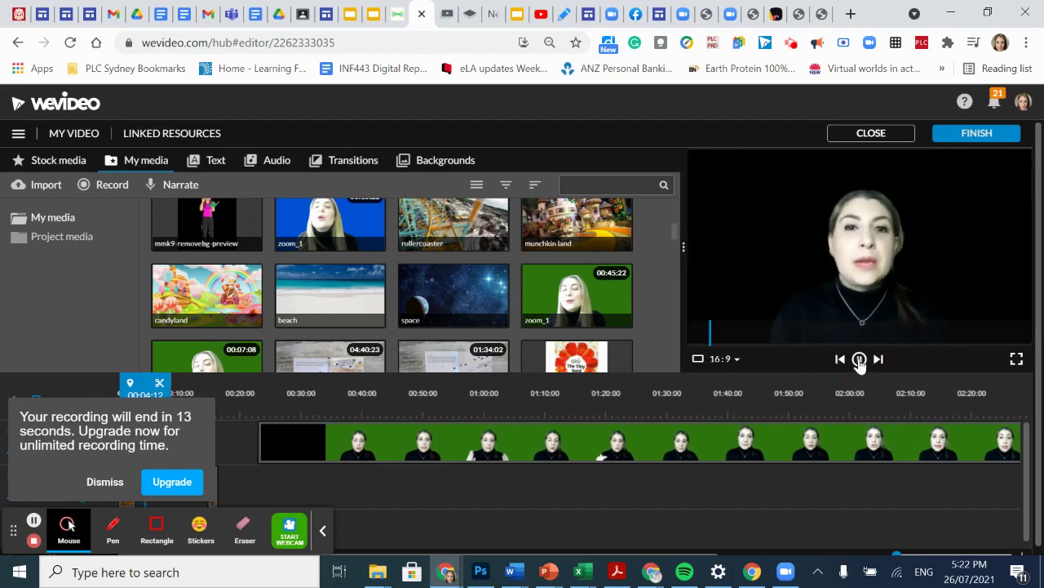
click(859, 359)
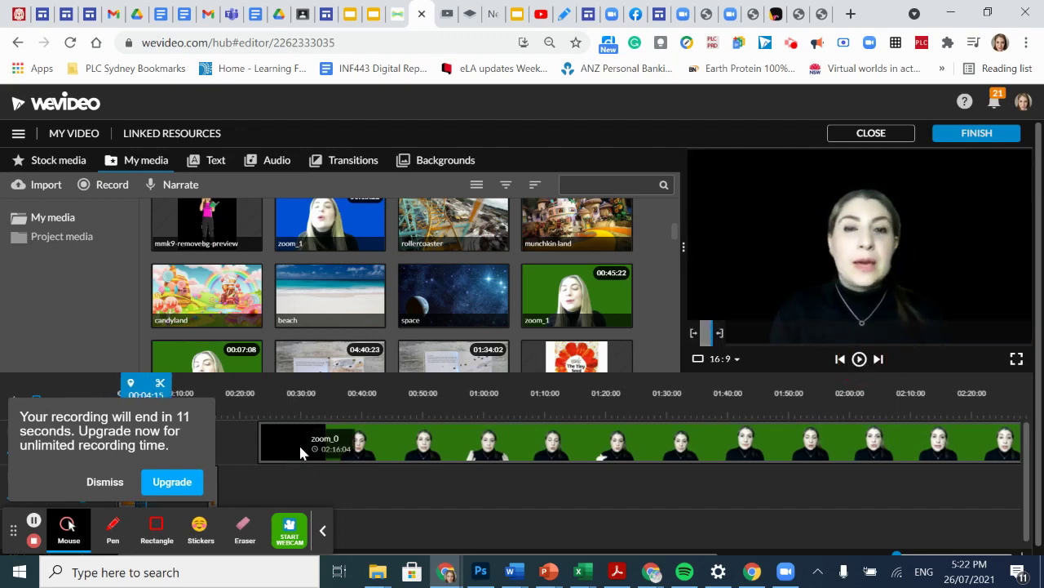
drag(299, 443, 300, 439)
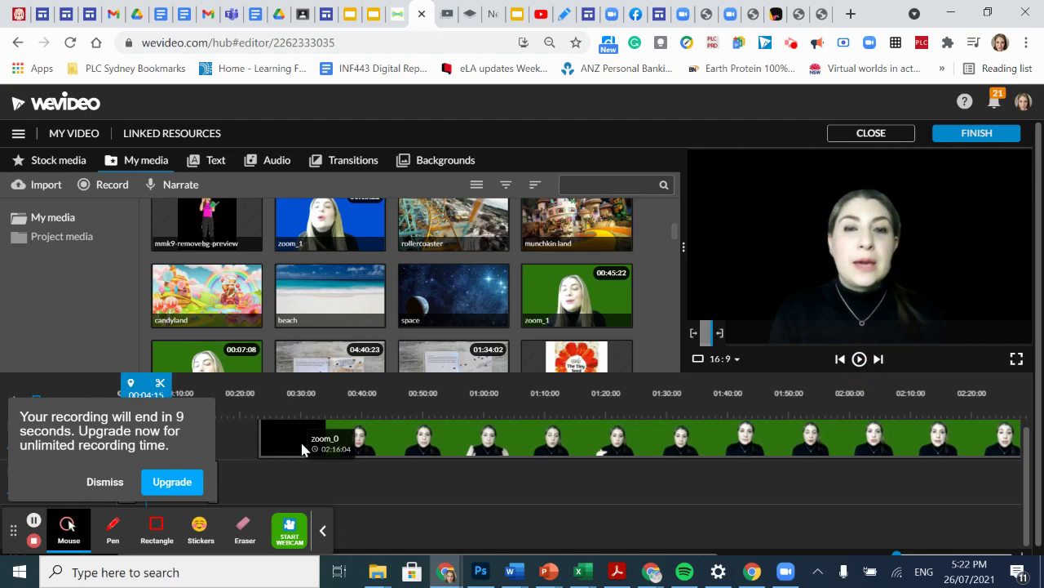